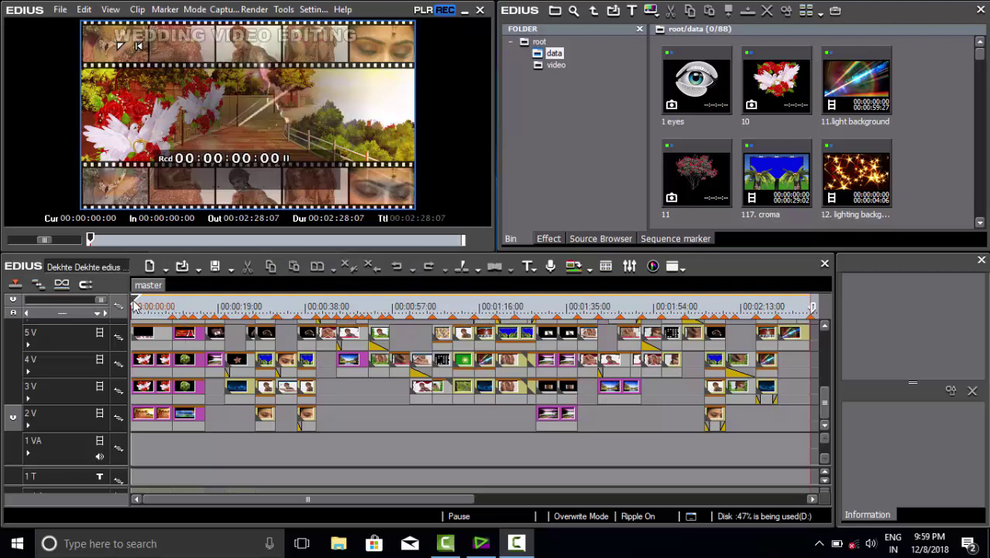
# Preview the master sequence around the one-minute mark and zoom the timeline in to read the clip names
pyautogui.click(193, 303)
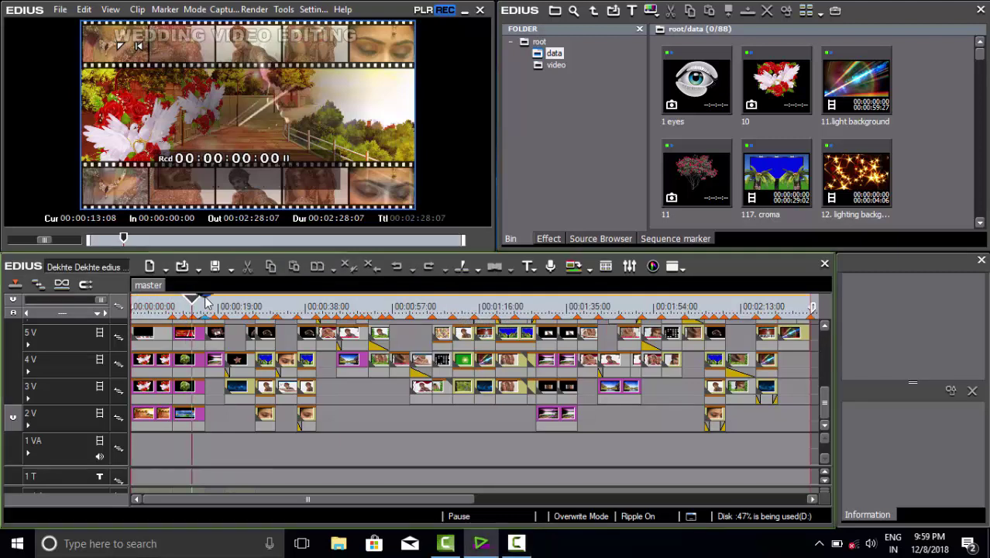
pyautogui.moveTo(194, 302); pyautogui.dragTo(409, 306)
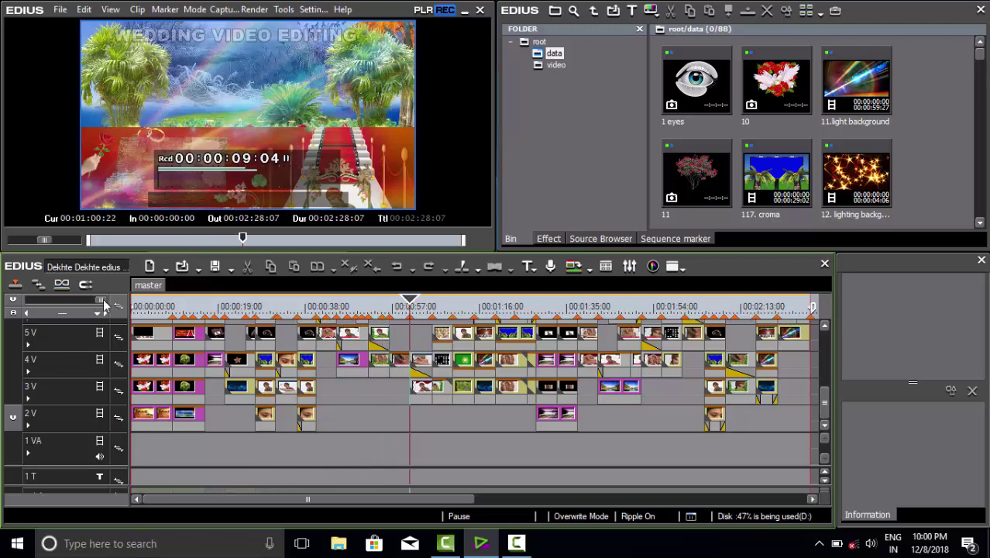
pyautogui.moveTo(100, 301); pyautogui.dragTo(56, 311)
pyautogui.scroll(-4, 56, 312)
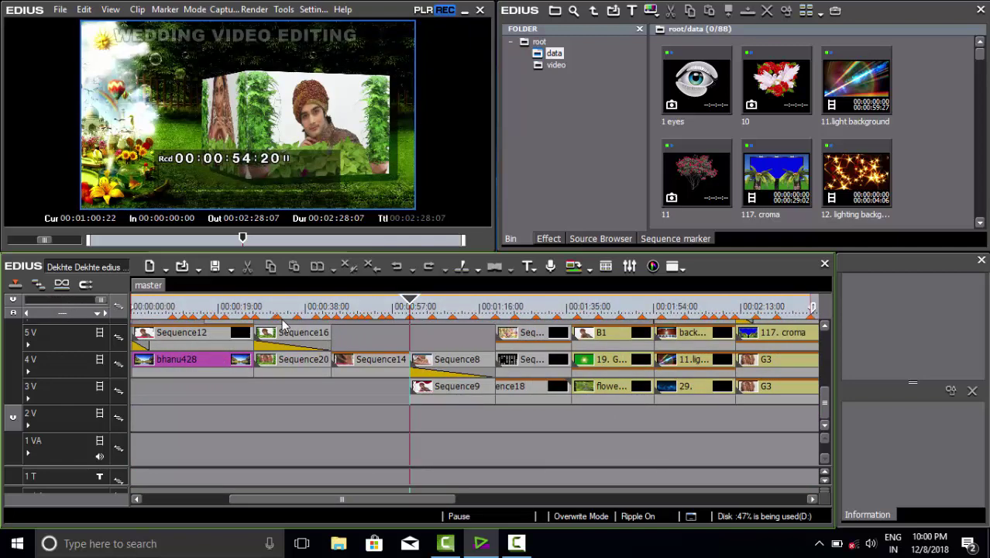
pyautogui.moveTo(101, 302); pyautogui.dragTo(67, 308)
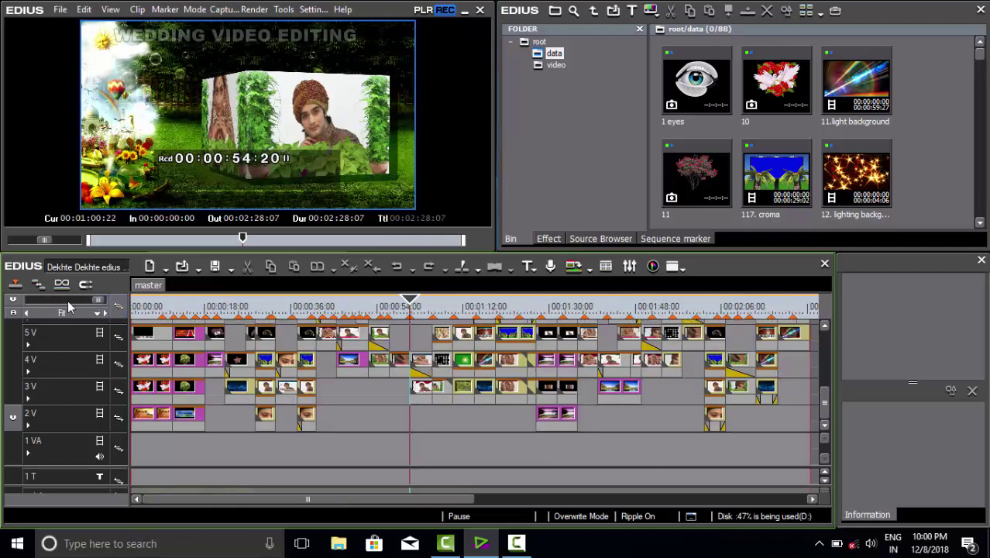
pyautogui.click(46, 301)
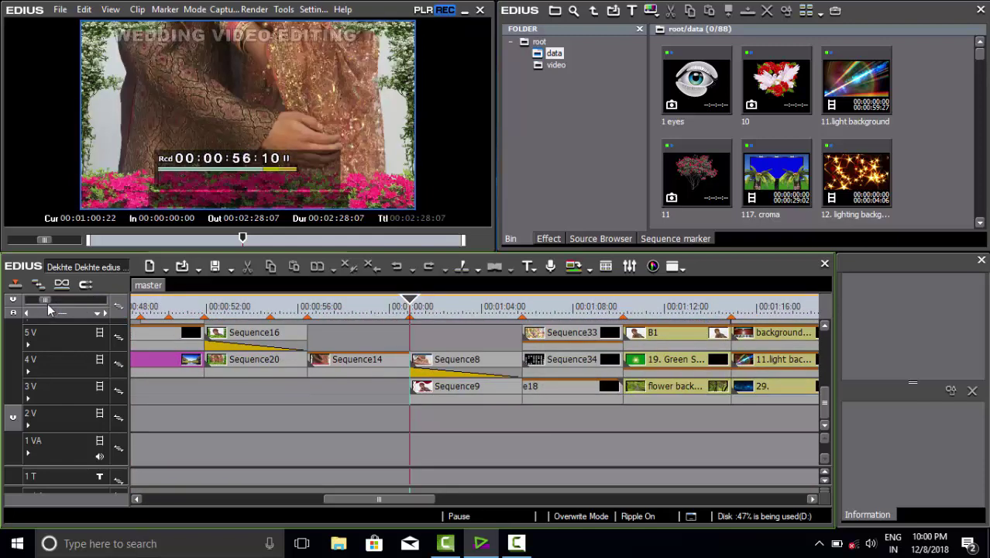
# Examine the master sequence's stacked clips and transitions between 00:01:08 and 00:01:42, previewing the frame at 00:01:42:12
pyautogui.moveTo(410, 304); pyautogui.dragTo(594, 310)
pyautogui.moveTo(393, 497); pyautogui.dragTo(529, 482)
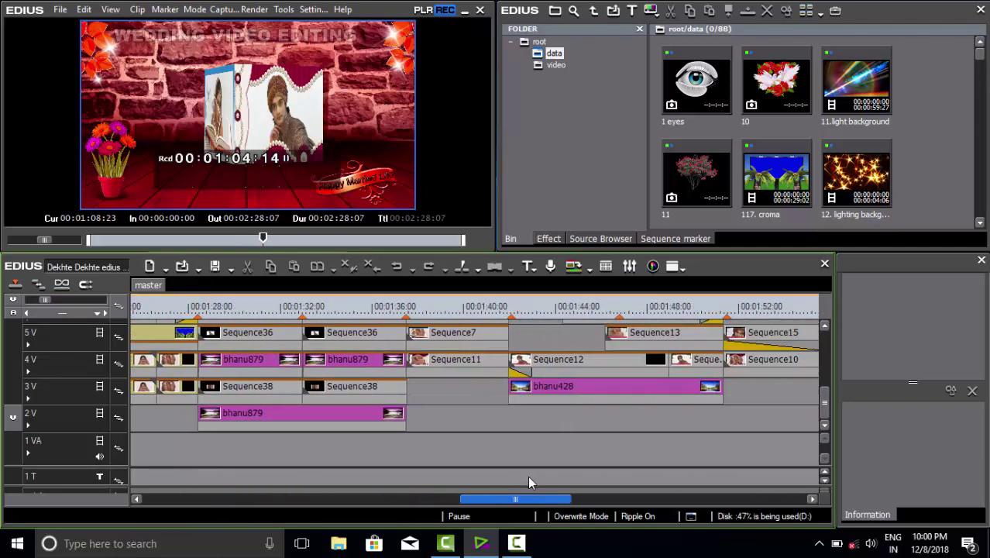
pyautogui.click(524, 307)
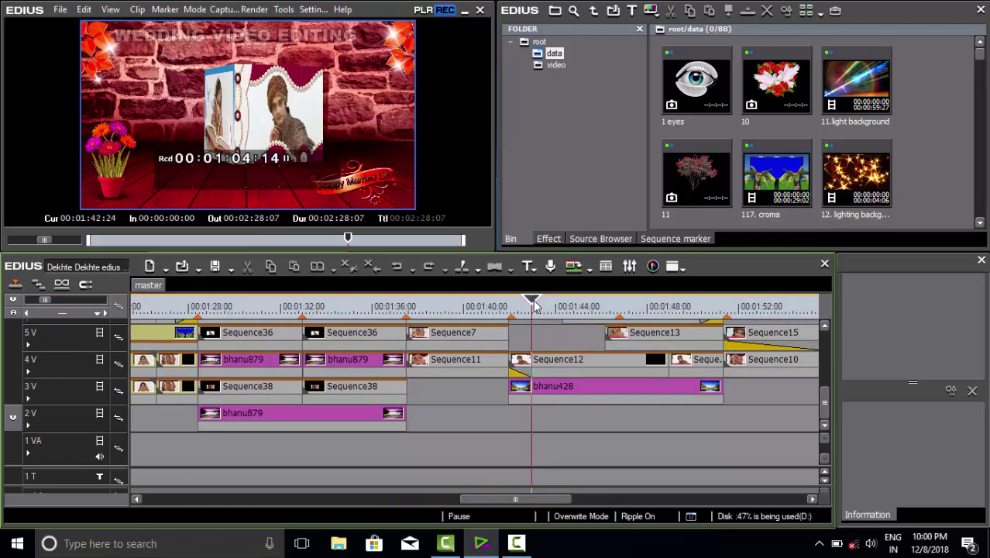
pyautogui.press('Left')
pyautogui.press('Left')
pyautogui.press('Left')
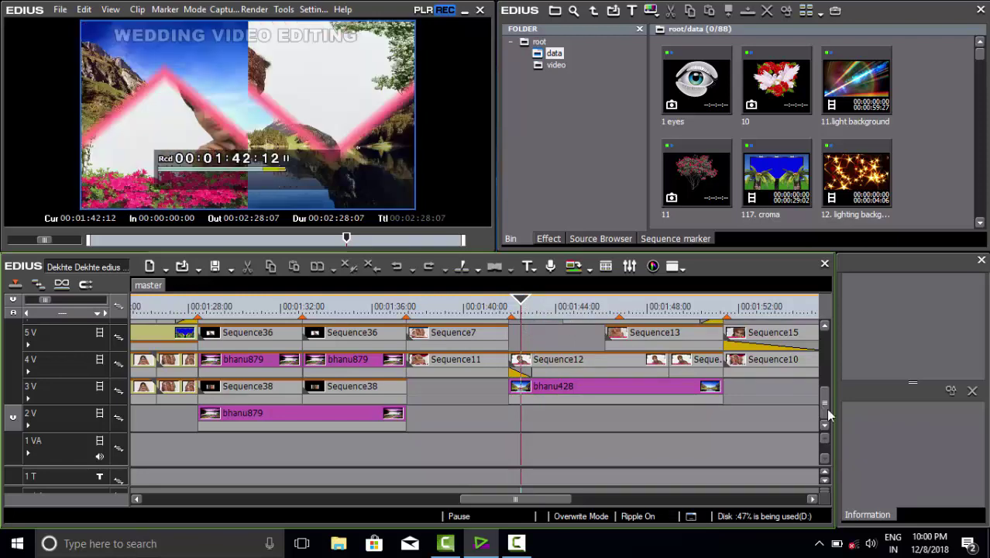
pyautogui.scroll(4, 823, 411)
pyautogui.scroll(-4, 828, 412)
# Look over the data folder's clips and the end of the master sequence, and fit the whole timeline in view
pyautogui.click(557, 56)
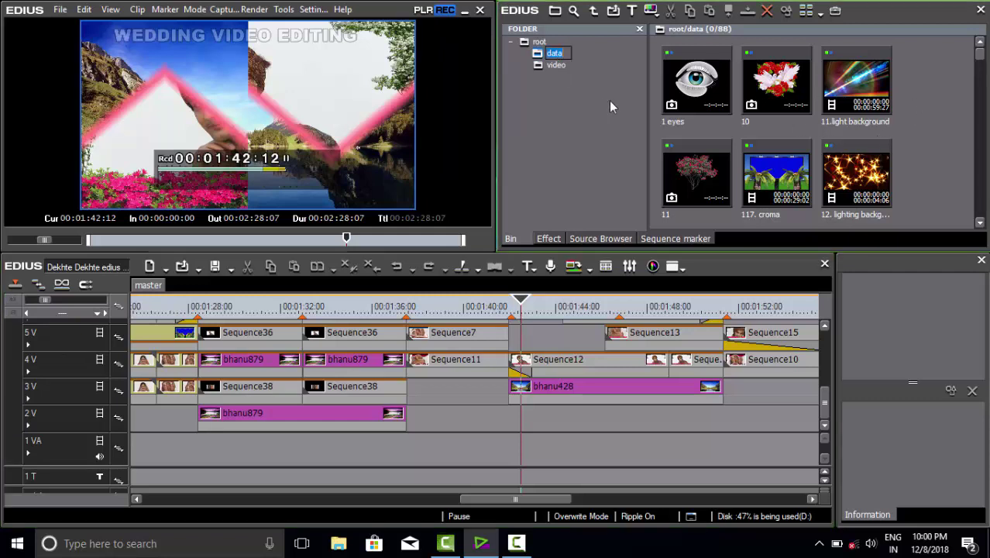
pyautogui.moveTo(978, 55); pyautogui.dragTo(979, 85)
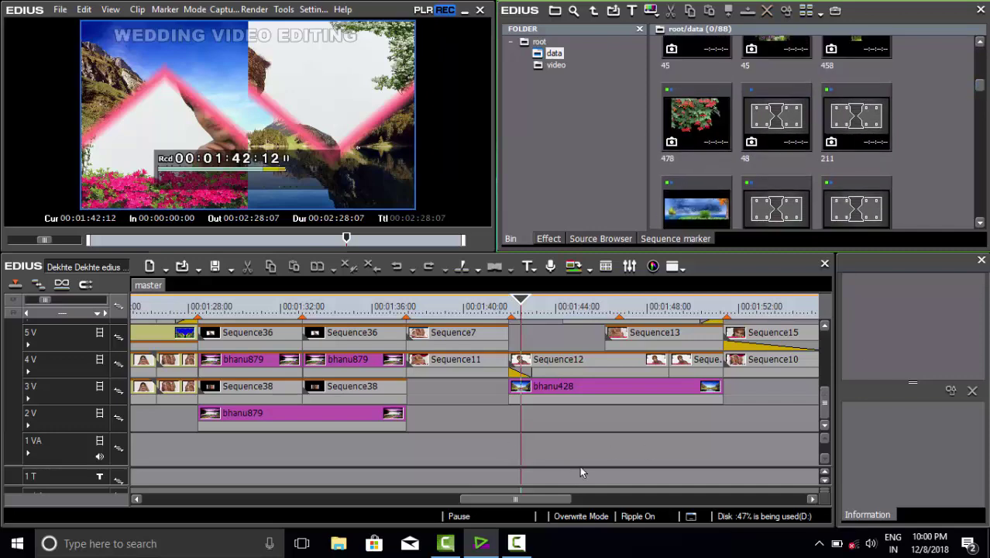
pyautogui.moveTo(514, 499); pyautogui.dragTo(664, 500)
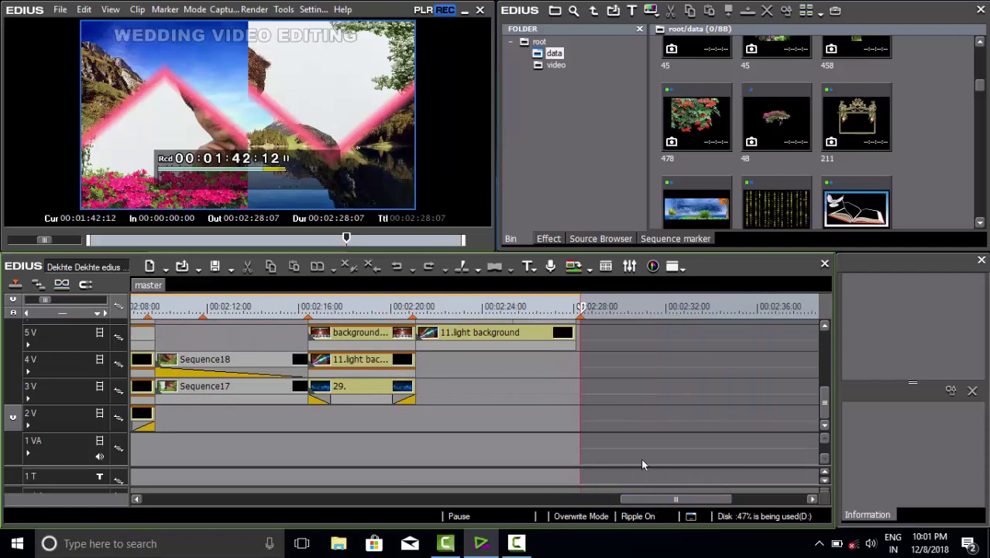
pyautogui.click(578, 308)
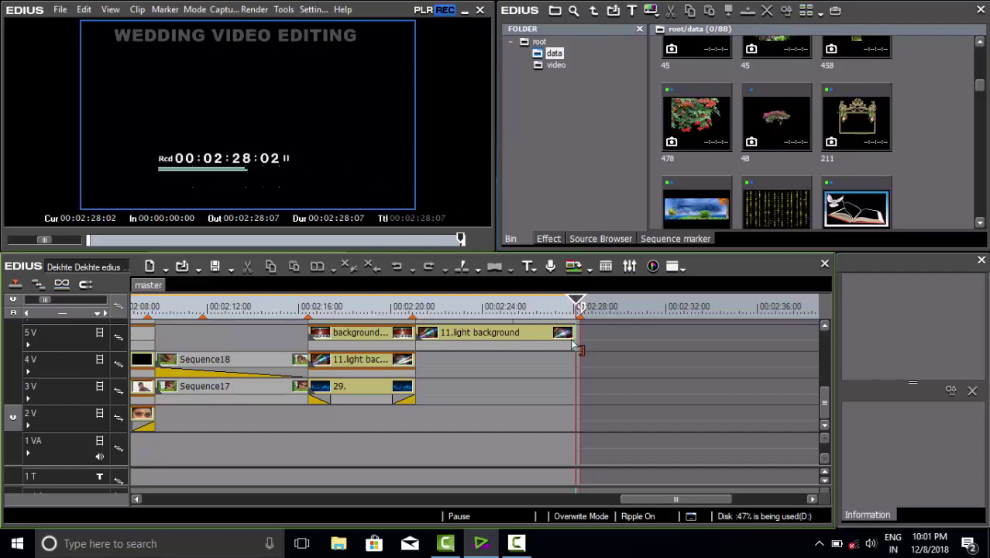
pyautogui.click(527, 306)
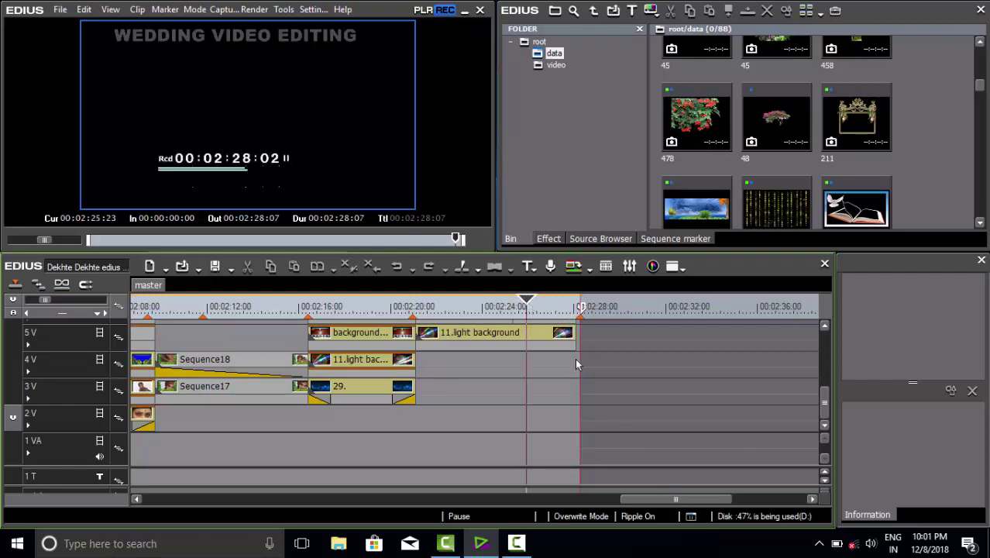
pyautogui.moveTo(665, 496); pyautogui.dragTo(619, 498)
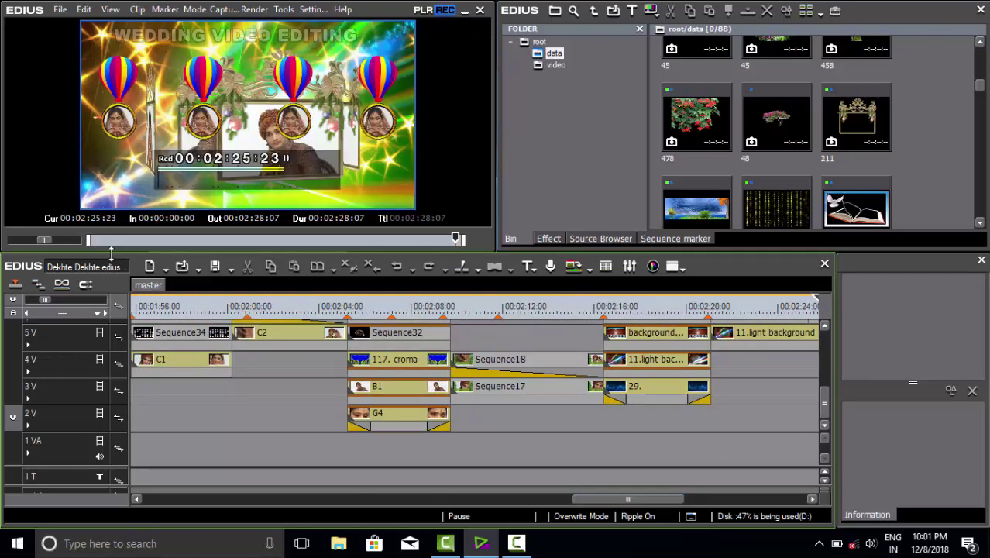
pyautogui.moveTo(46, 304); pyautogui.dragTo(118, 300)
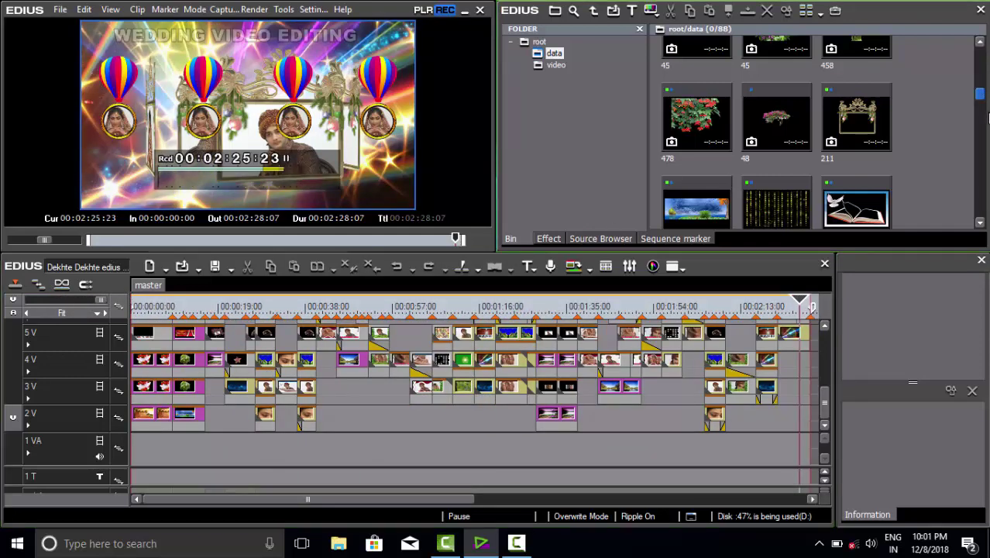
# Look through the data folder's clips for a background still
pyautogui.scroll(-2, 979, 105)
pyautogui.scroll(-1, 982, 116)
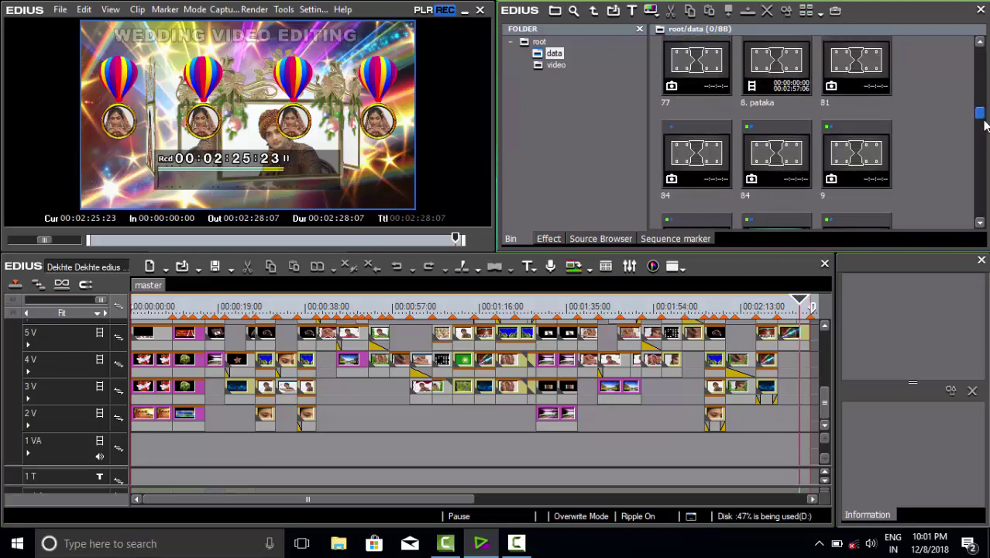
pyautogui.moveTo(979, 112); pyautogui.dragTo(982, 77)
pyautogui.click(841, 118)
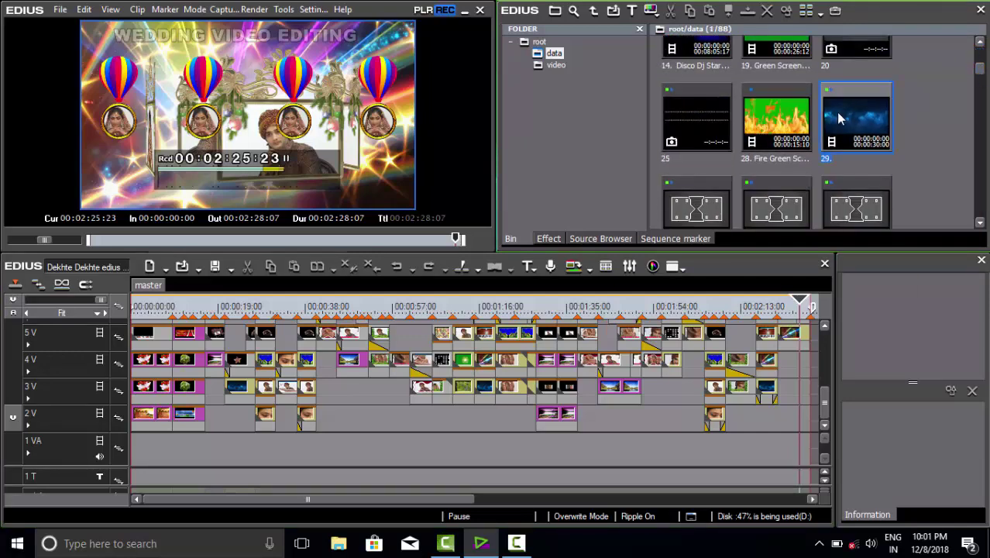
pyautogui.press('Down')
pyautogui.press('Down')
pyautogui.press('Down')
pyautogui.press('Down')
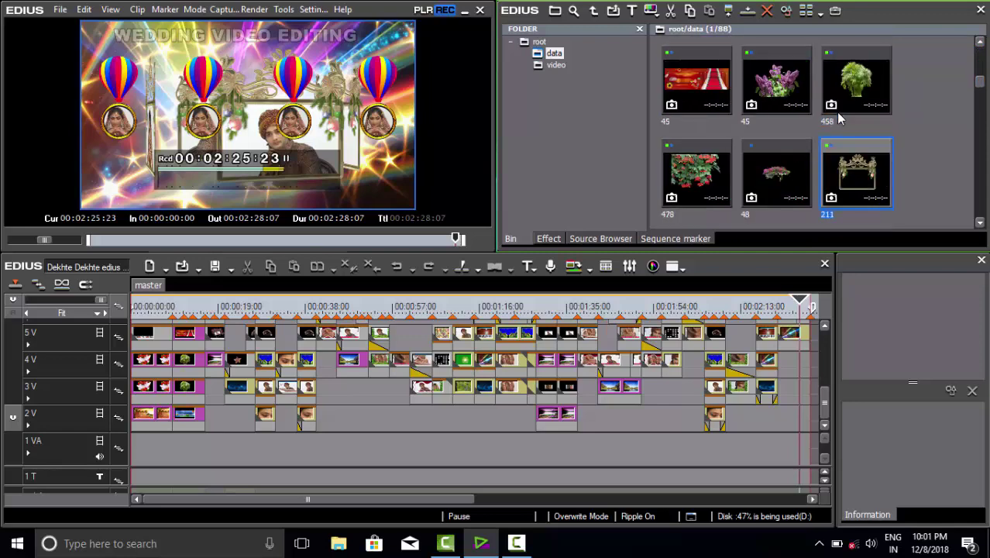
pyautogui.press('Down')
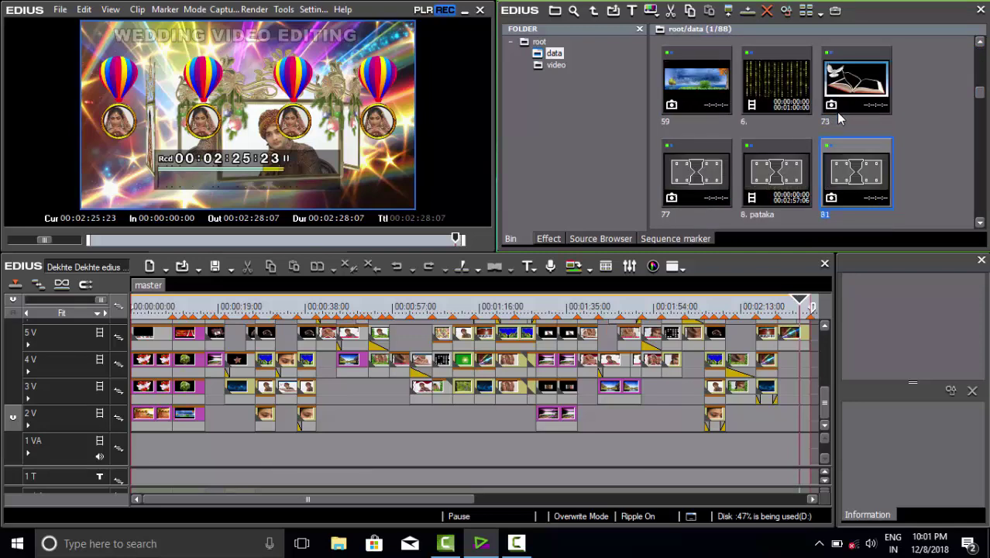
pyautogui.press('Down')
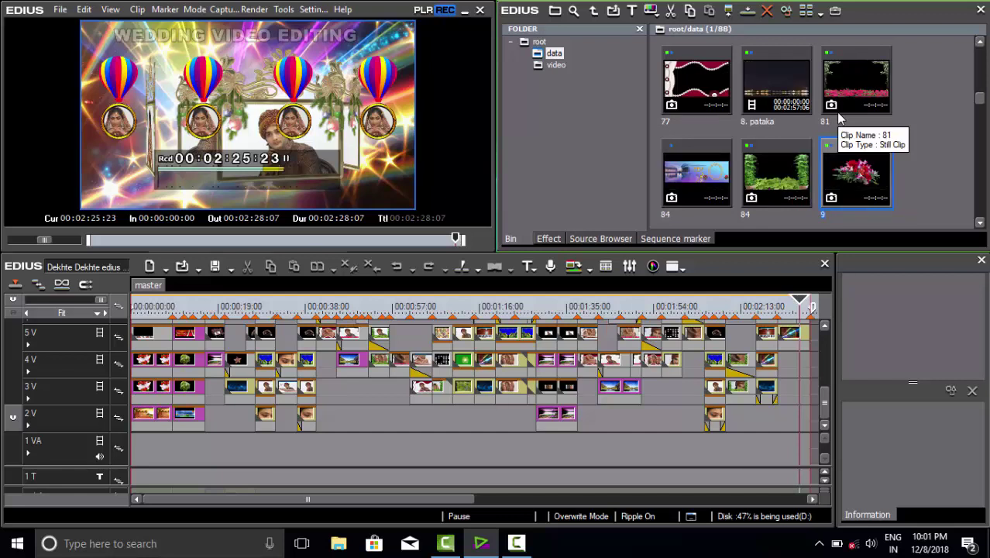
pyautogui.scroll(-2, 840, 117)
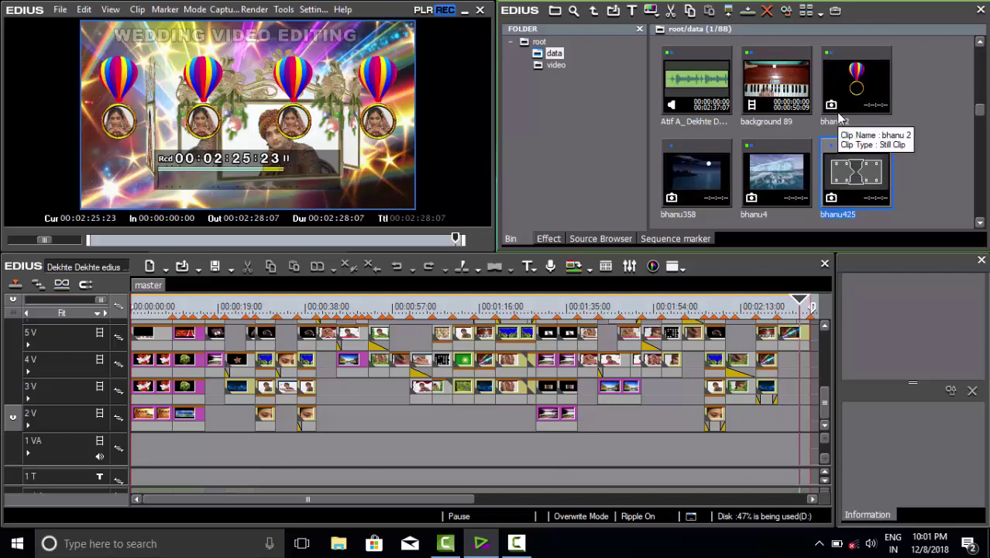
pyautogui.scroll(-1, 839, 116)
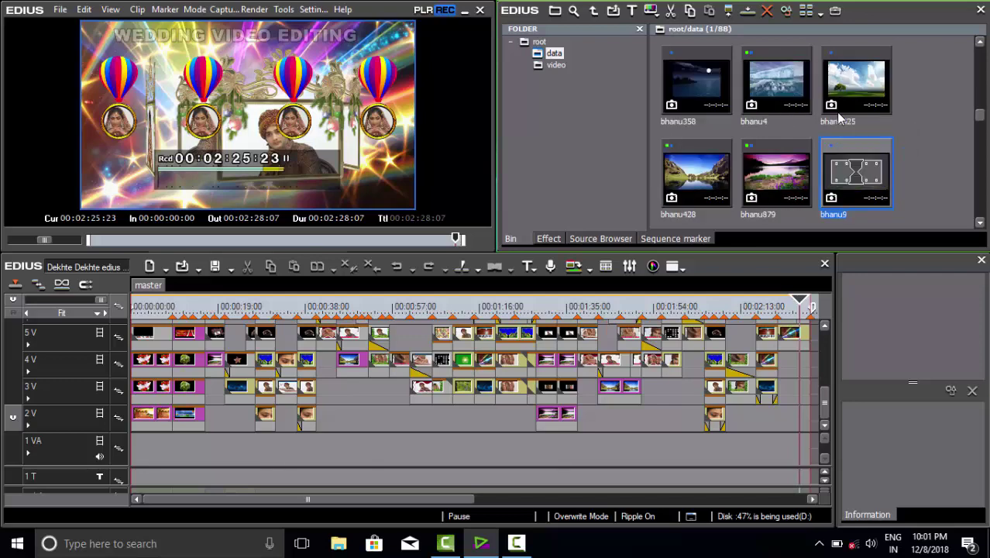
# Place the bhanu425 still at the start of track 1 VA and extend it to the sequence end at 00:02:28:07
pyautogui.moveTo(860, 86); pyautogui.dragTo(133, 453)
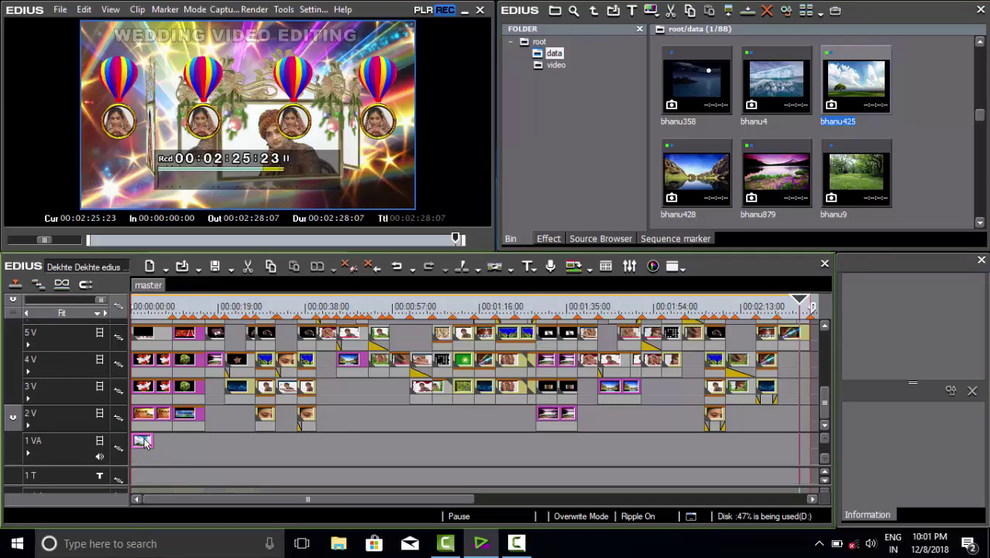
pyautogui.click(146, 442)
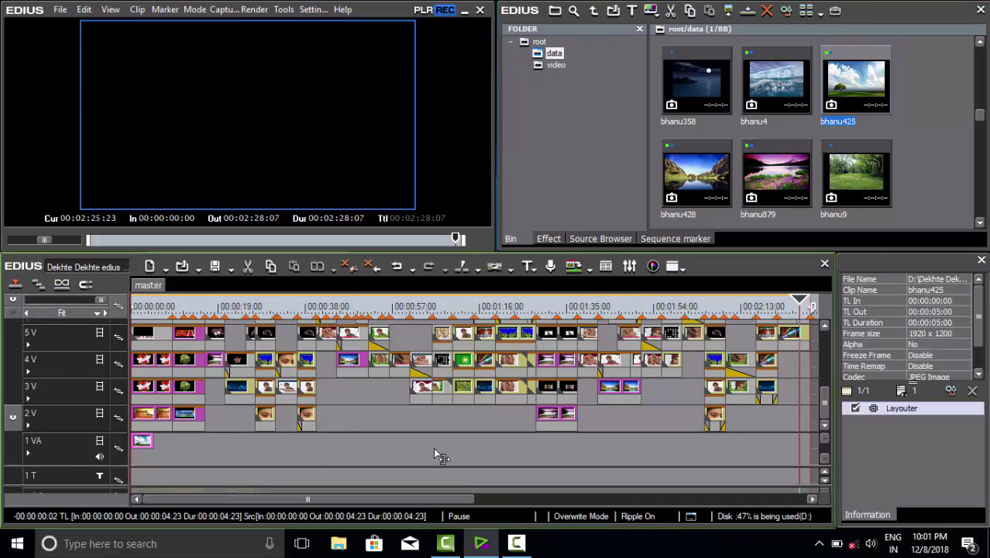
pyautogui.moveTo(496, 447); pyautogui.dragTo(814, 463)
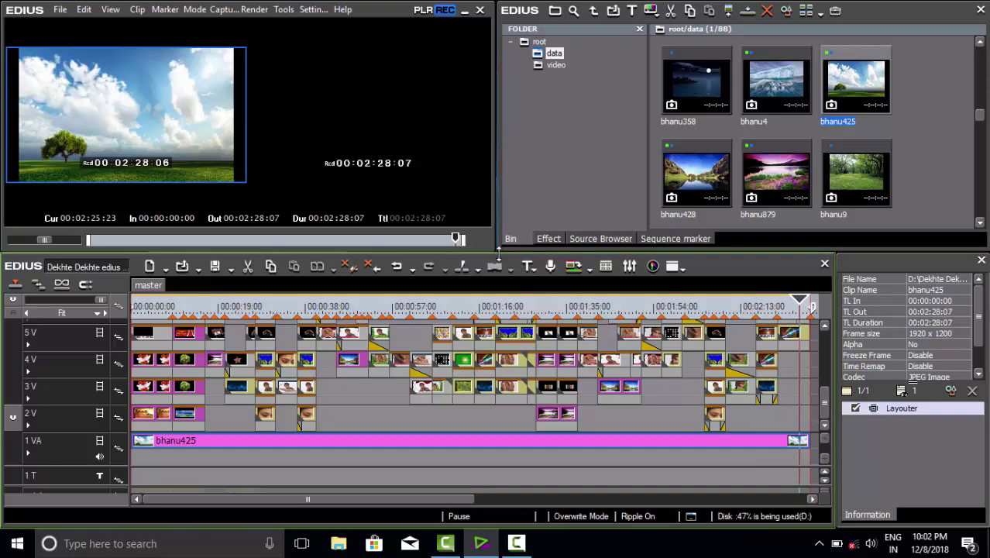
# Enlarge the timeline area and give the video tracks the audio tracks' space to examine the layers up to 12 V
pyautogui.moveTo(498, 250); pyautogui.dragTo(498, 169)
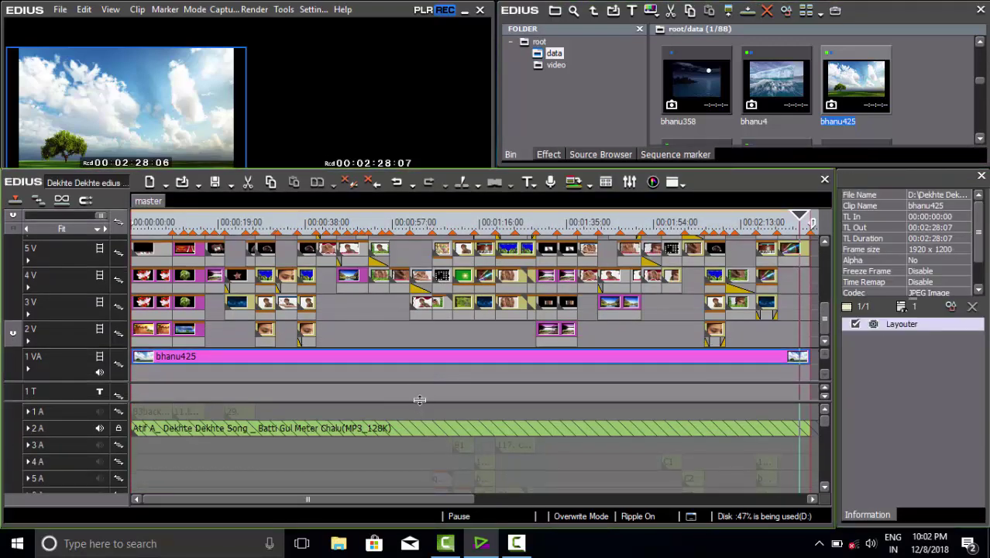
pyautogui.moveTo(419, 400); pyautogui.dragTo(428, 514)
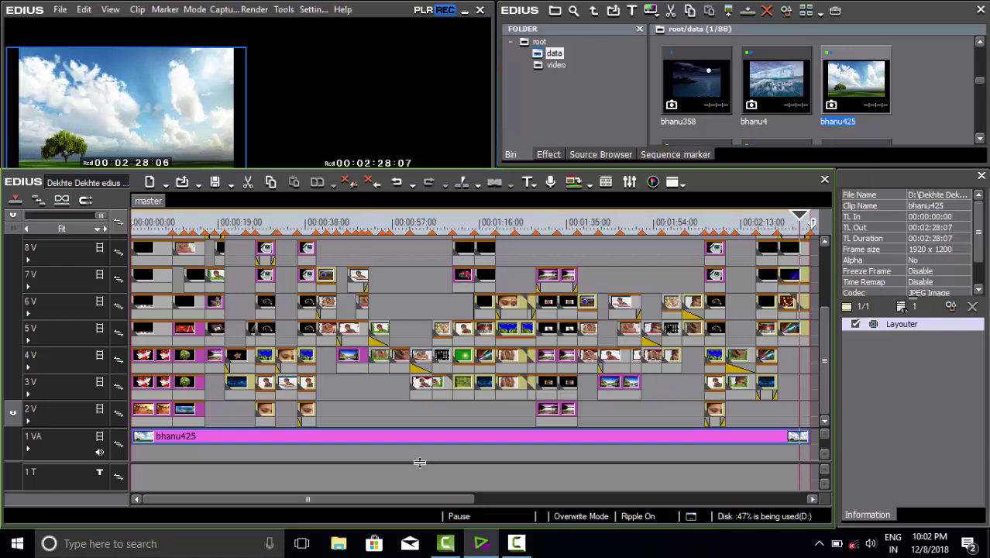
pyautogui.moveTo(420, 462); pyautogui.dragTo(423, 494)
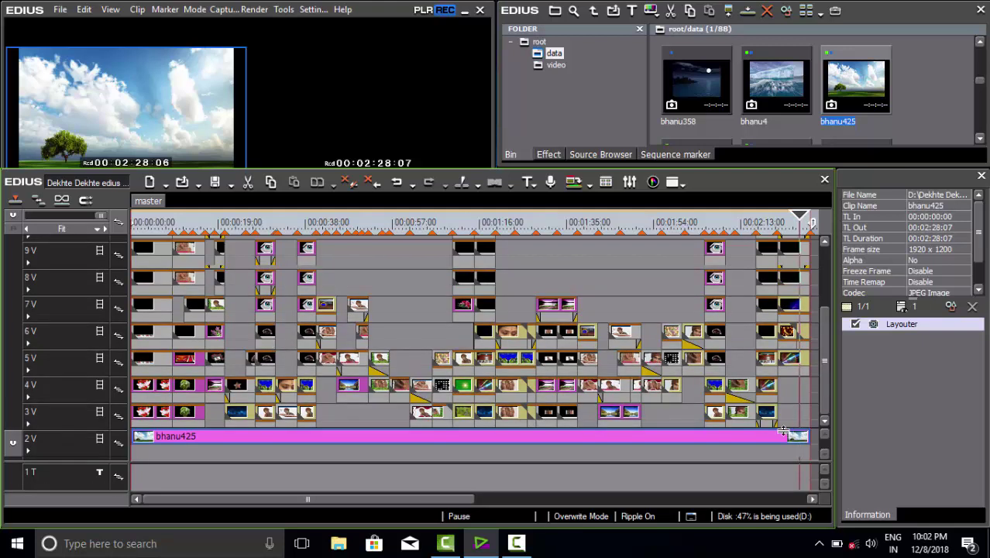
pyautogui.moveTo(825, 399); pyautogui.dragTo(824, 322)
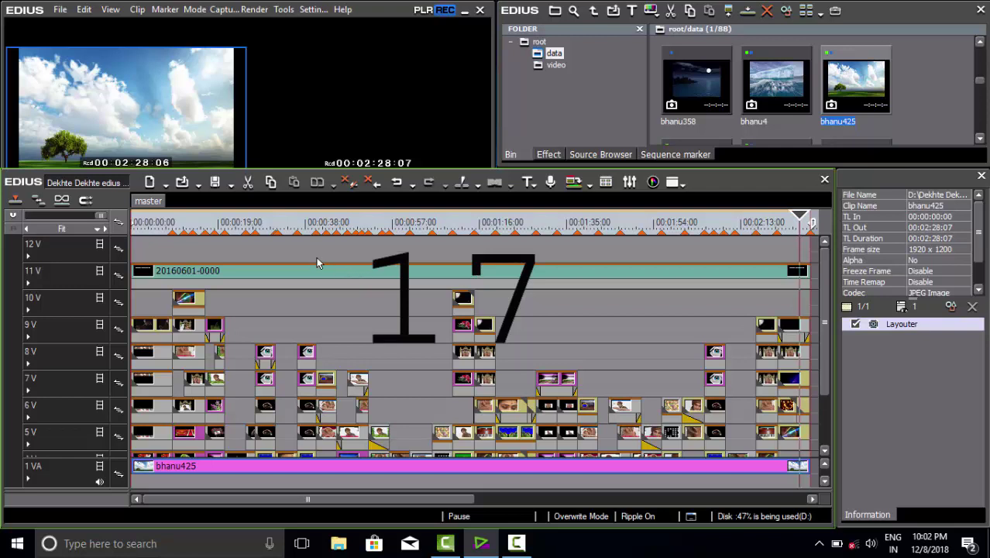
# Preview the sequence at 00:01:54:00 and look at the last clip in the data folder
pyautogui.click(802, 218)
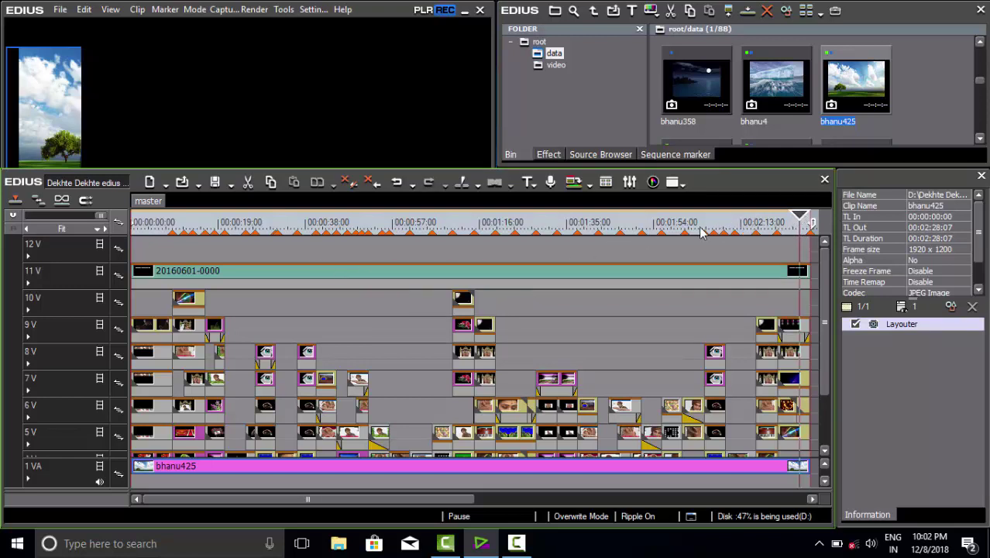
pyautogui.click(654, 222)
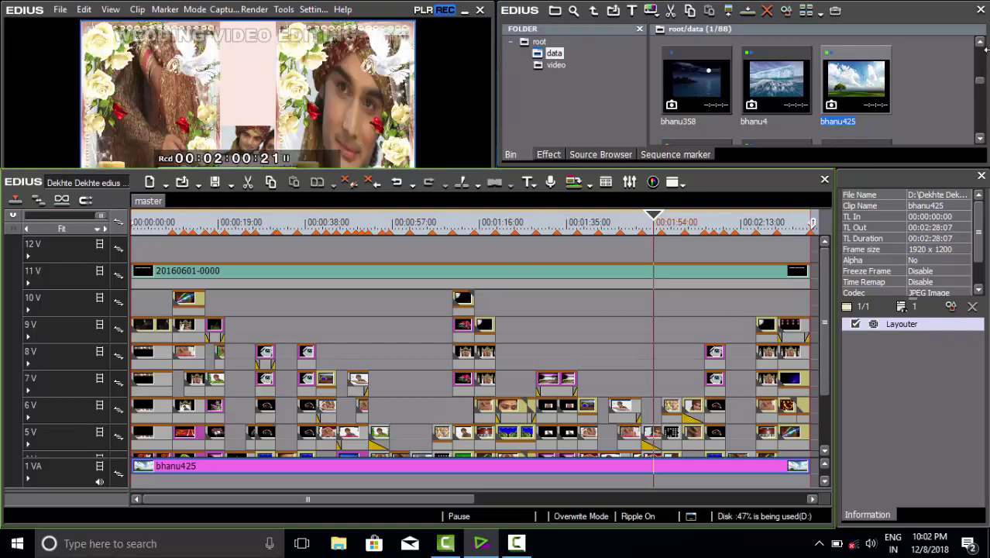
pyautogui.moveTo(981, 81); pyautogui.dragTo(982, 138)
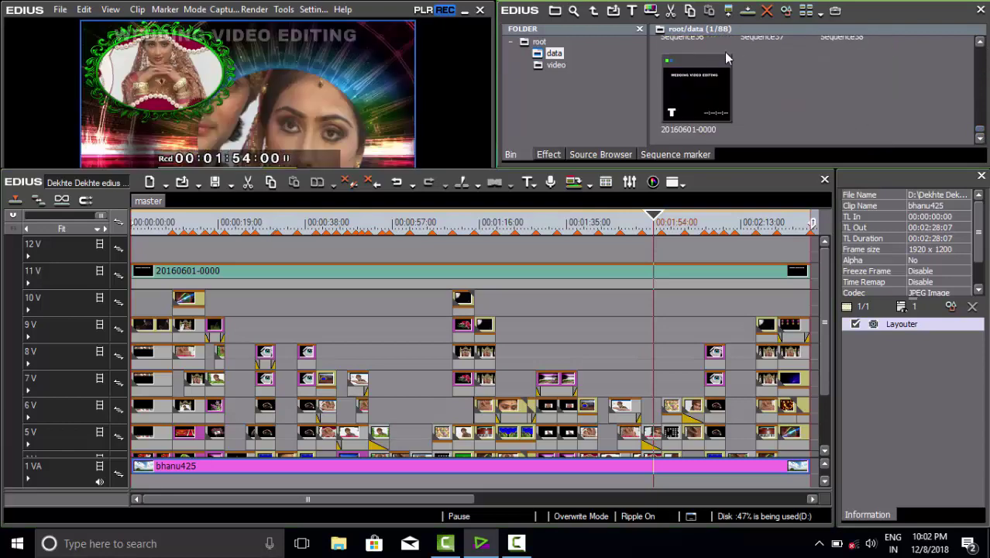
# Save the project under its existing name in drive D's Dekhte Dekhte edius Song project folder, replacing the existing file
pyautogui.click(62, 13)
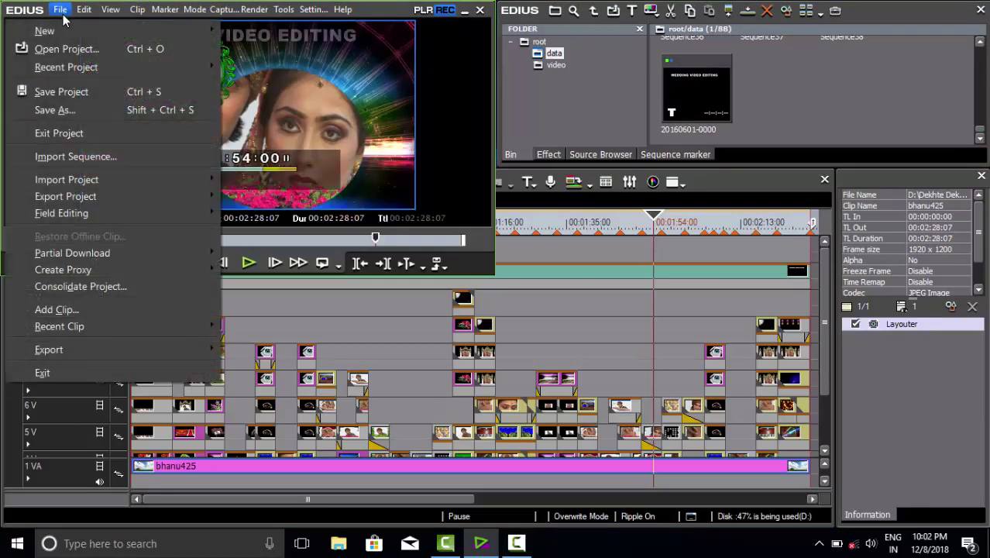
pyautogui.click(86, 109)
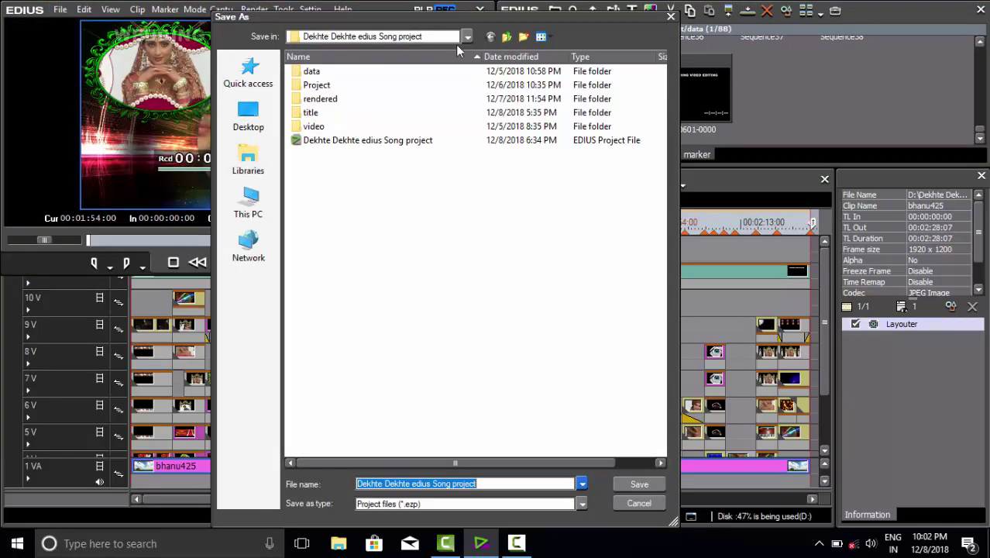
pyautogui.click(244, 212)
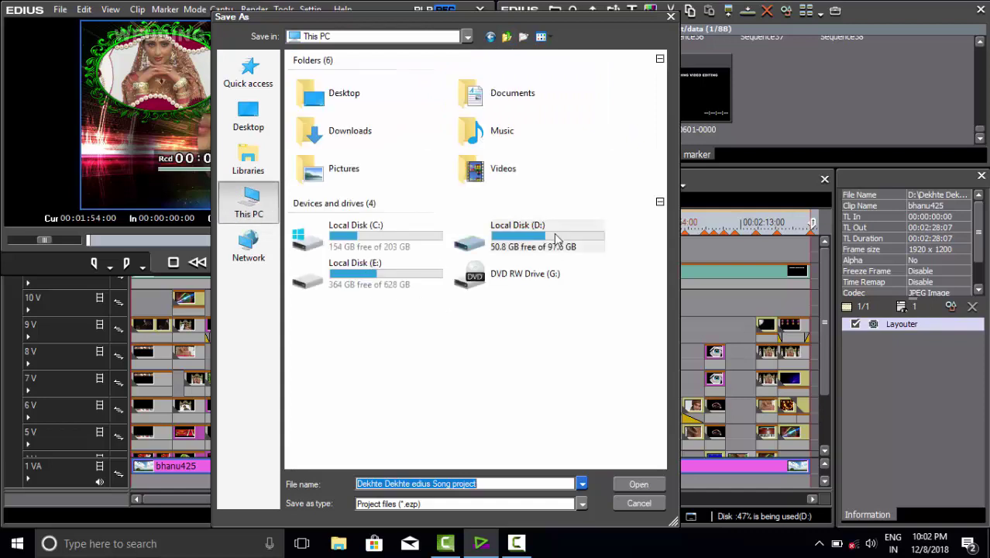
pyautogui.click(554, 235)
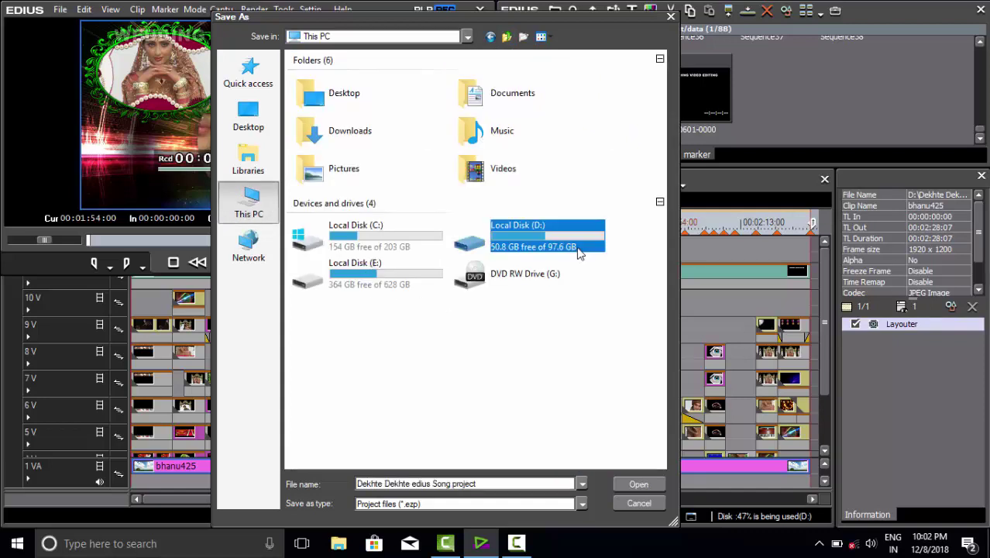
pyautogui.doubleClick(514, 236)
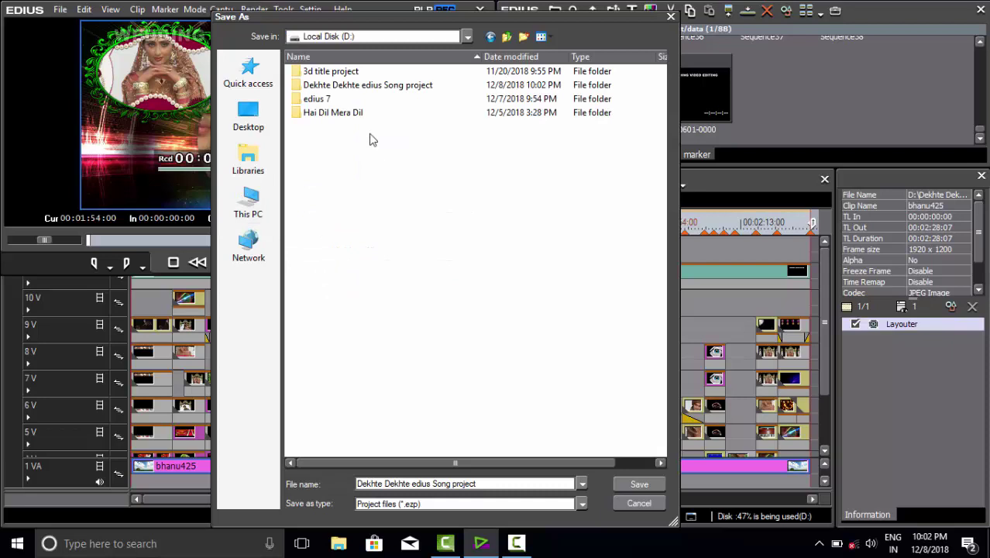
pyautogui.doubleClick(355, 85)
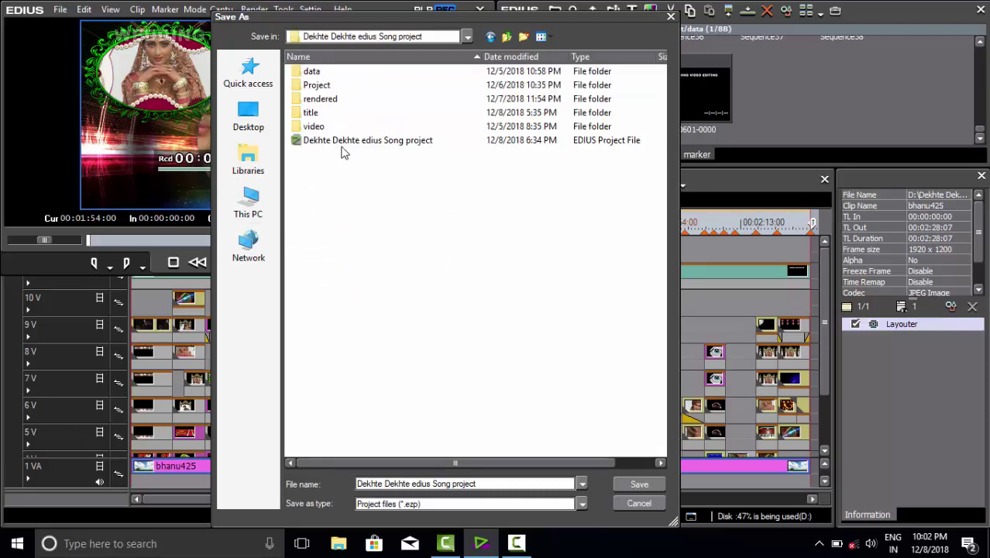
pyautogui.click(341, 144)
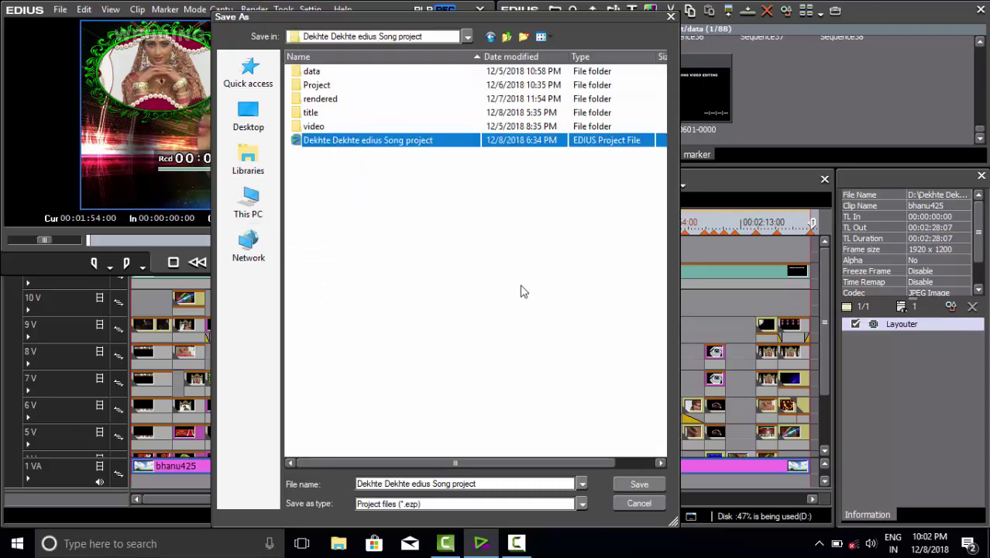
pyautogui.click(640, 485)
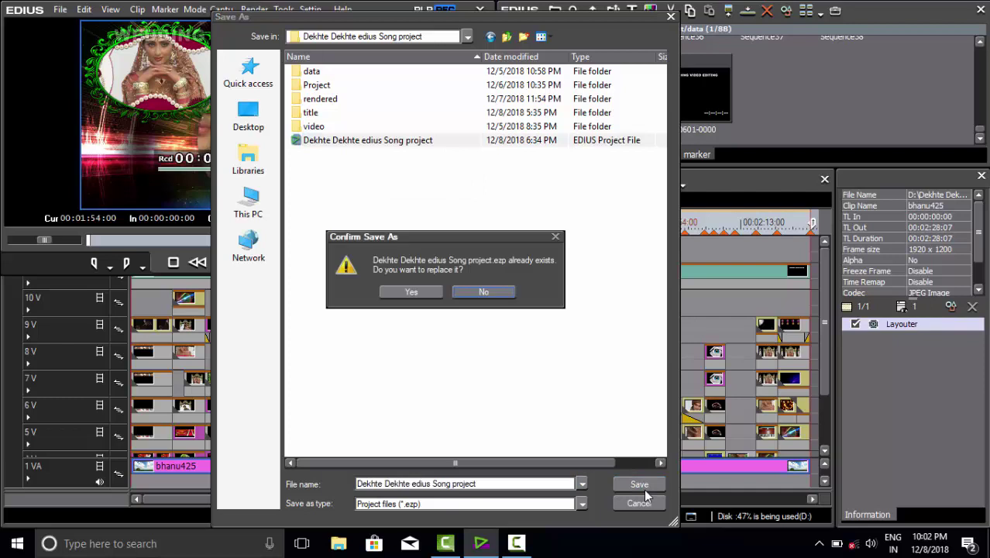
pyautogui.click(411, 292)
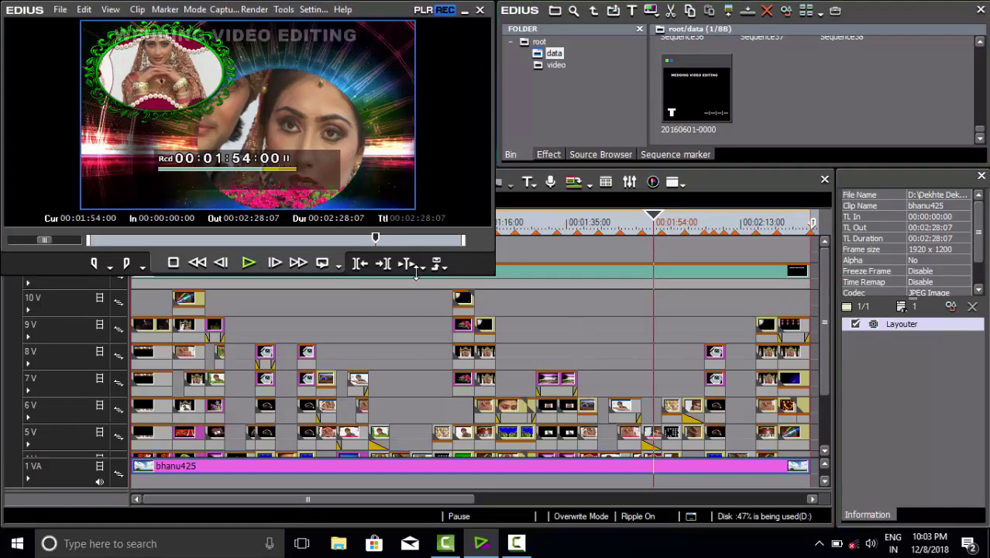
# Rearrange the window layout so the preview monitor and bin align at equal height above a shorter timeline
pyautogui.moveTo(416, 276); pyautogui.dragTo(410, 154)
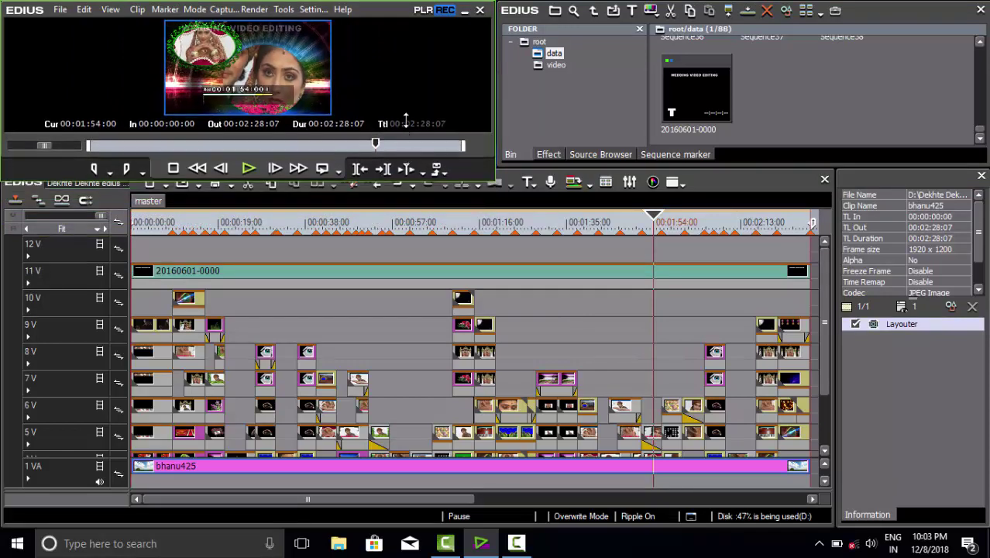
pyautogui.moveTo(521, 164); pyautogui.dragTo(532, 255)
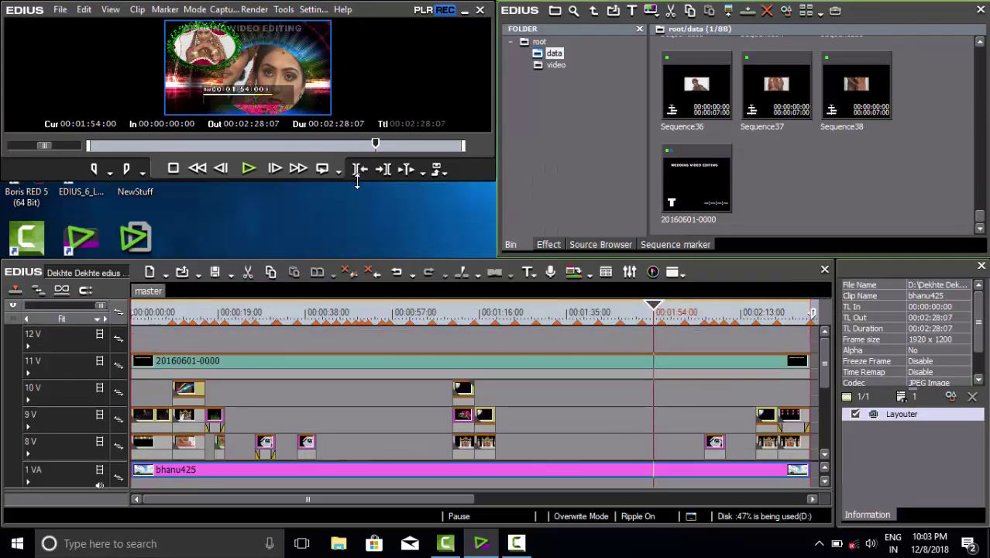
pyautogui.moveTo(356, 178); pyautogui.dragTo(347, 256)
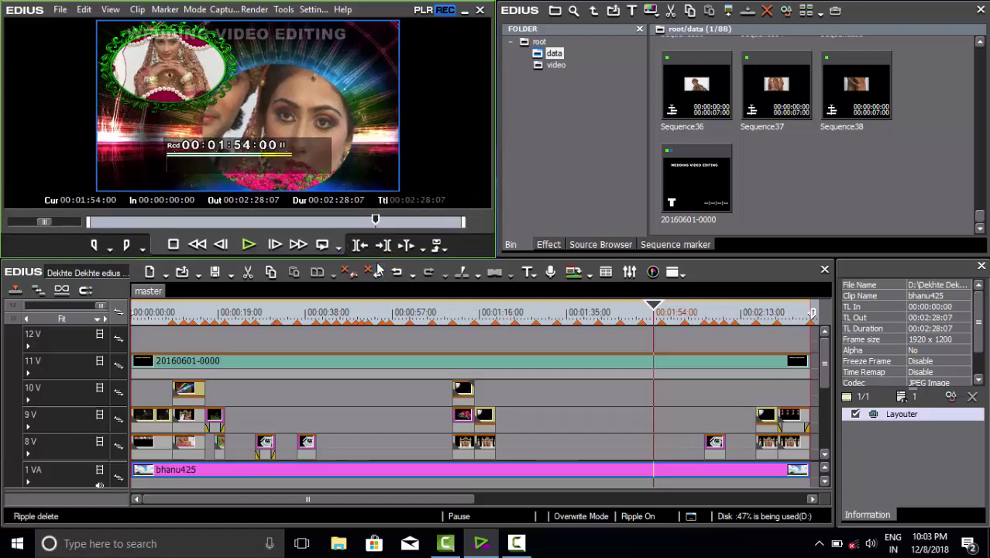
pyautogui.moveTo(378, 258); pyautogui.dragTo(377, 227)
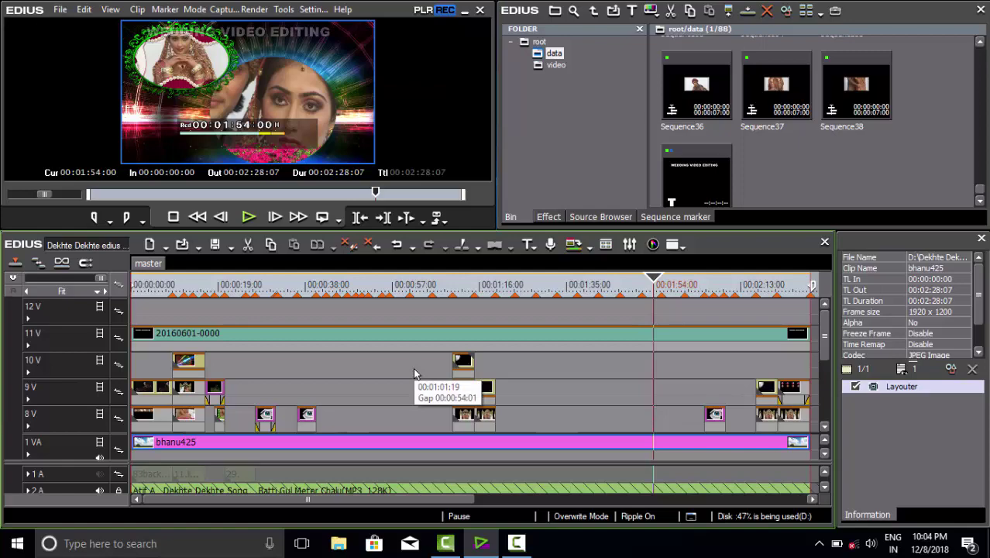
# Switch to File Explorer and play the new song video from the Desktop folder
pyautogui.press('super+e')
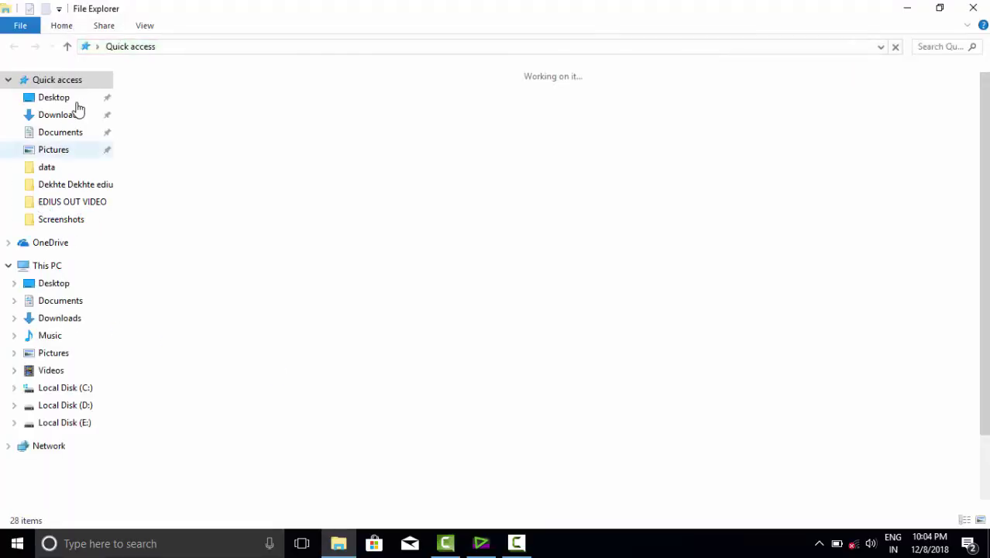
pyautogui.click(60, 97)
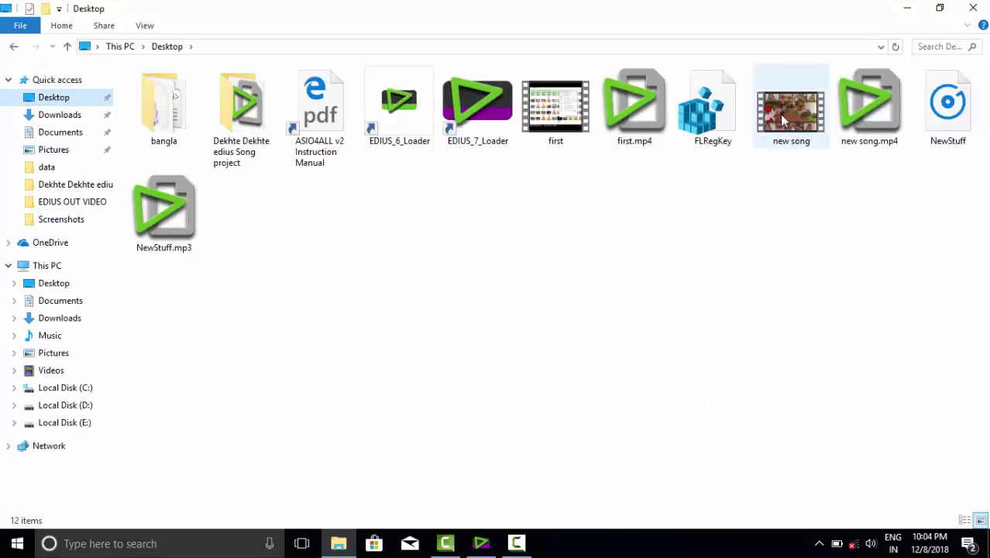
pyautogui.click(787, 121)
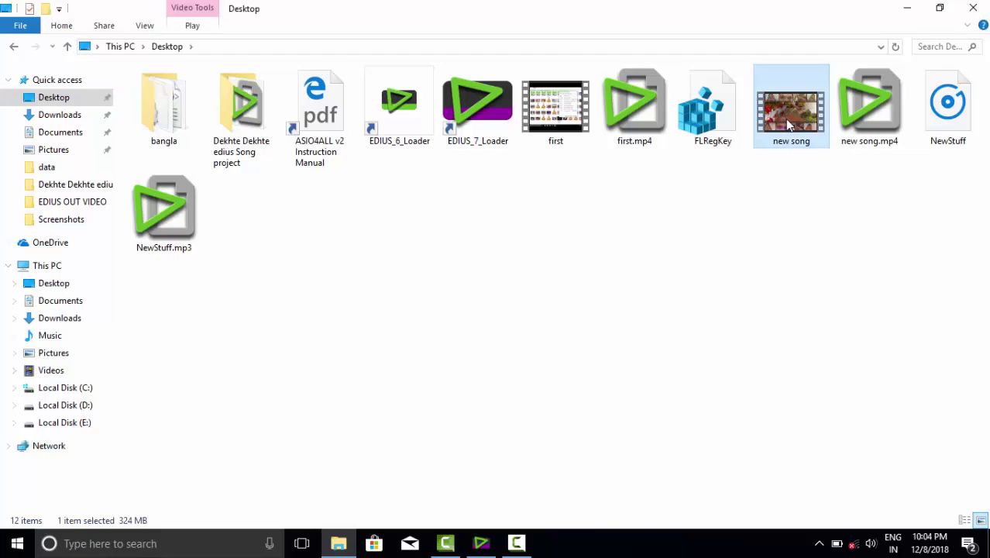
pyautogui.doubleClick(786, 121)
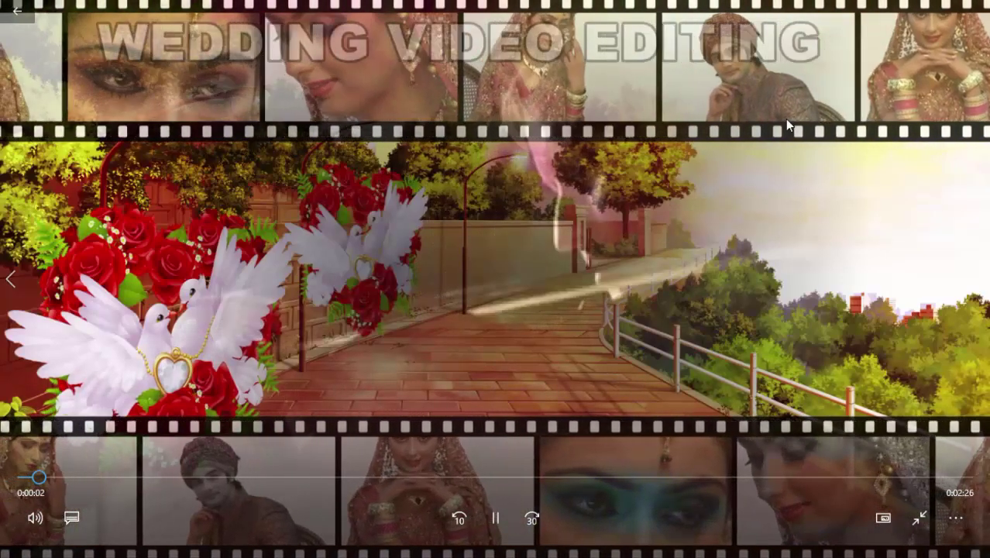
# Pause the new song video, mute its sound and resume playback
pyautogui.click(616, 248)
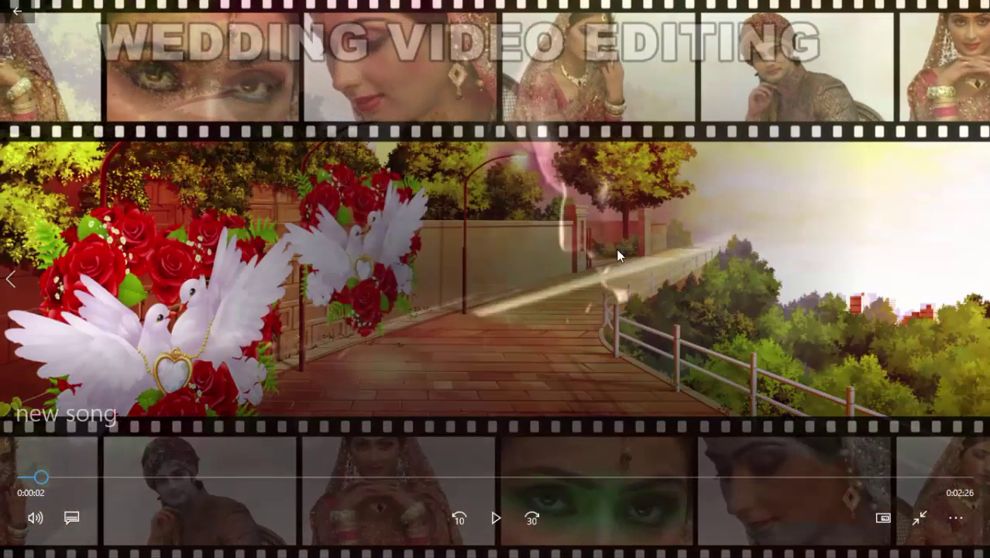
pyautogui.click(35, 519)
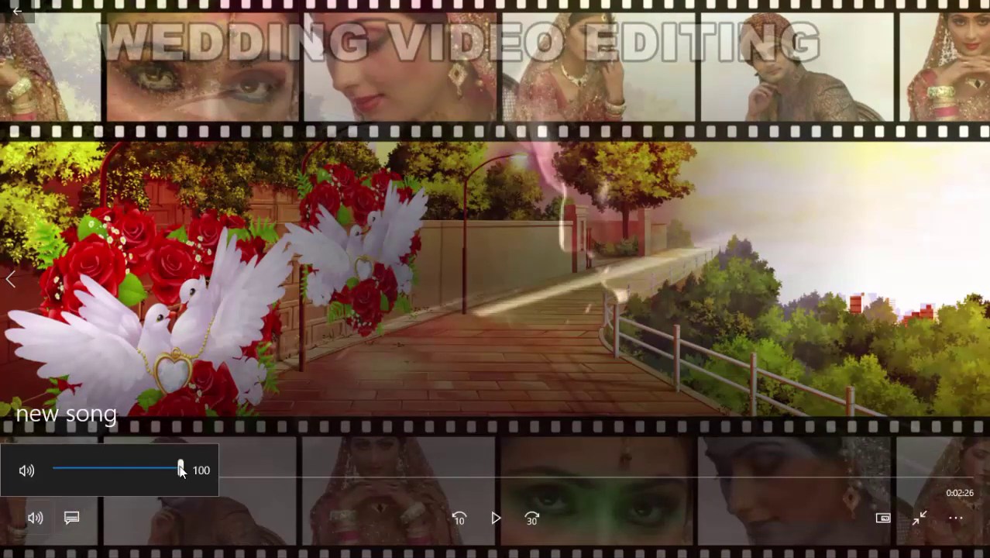
pyautogui.click(39, 472)
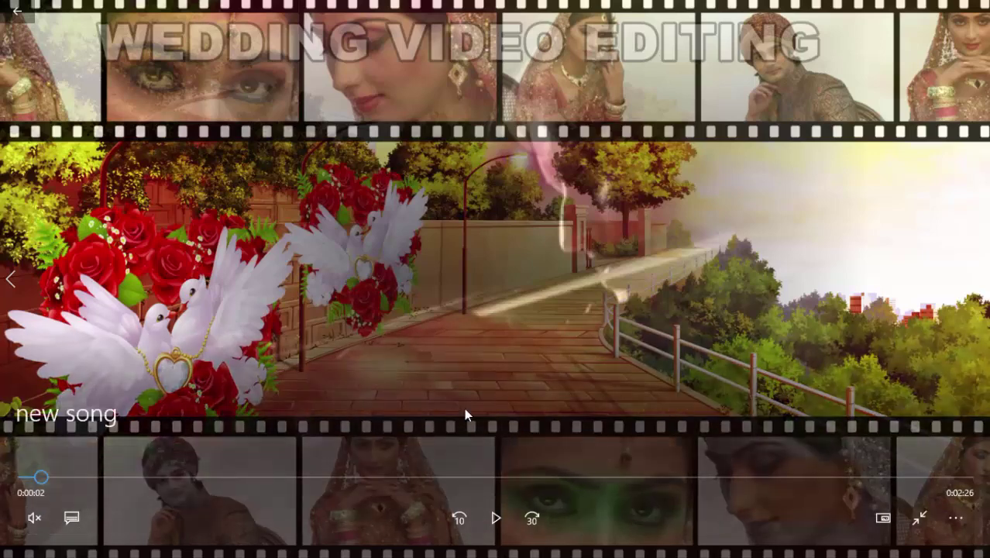
pyautogui.click(464, 409)
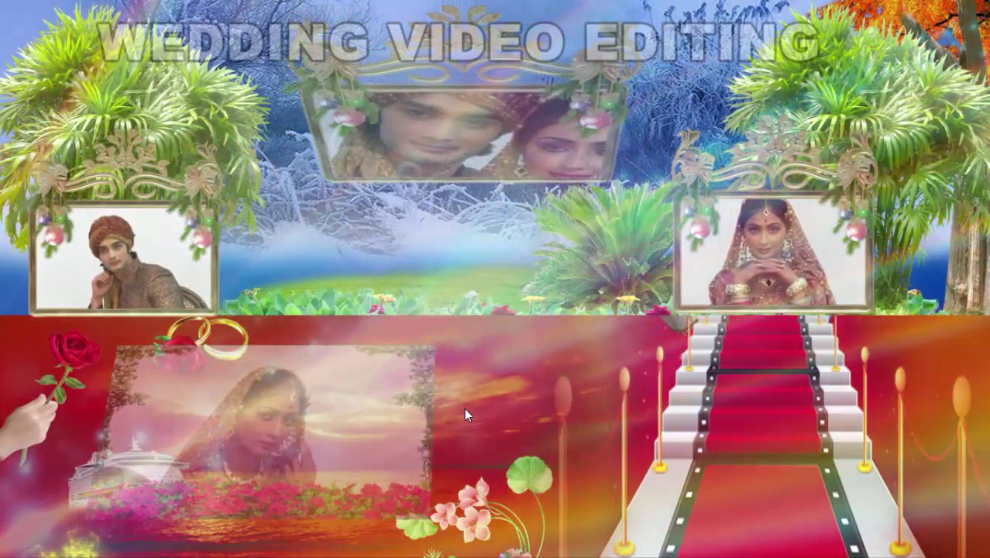
# Replay the video from about 0:00:35, pausing to examine the palm-tree and pink-ring scene at 0:00:36 before resuming
pyautogui.moveTo(457, 436)
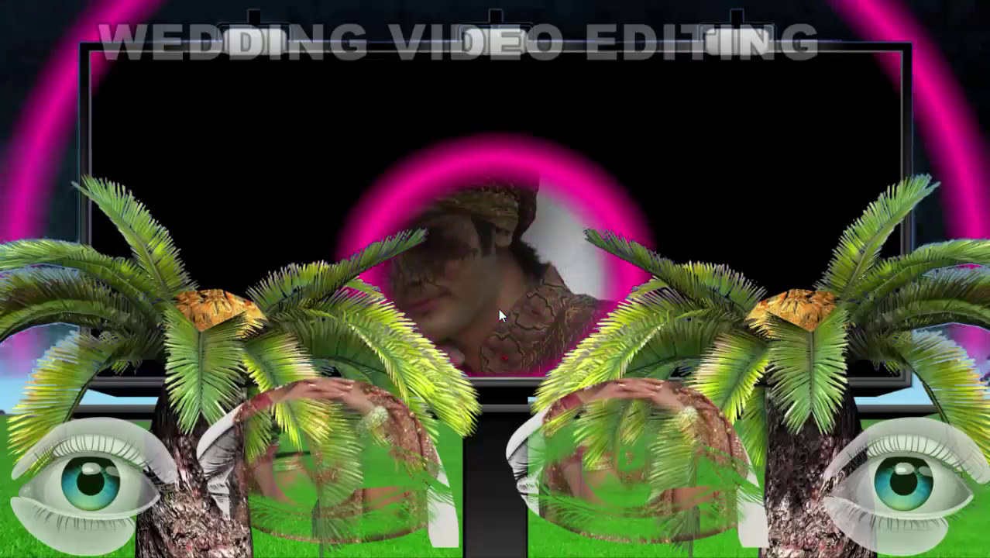
pyautogui.moveTo(498, 310)
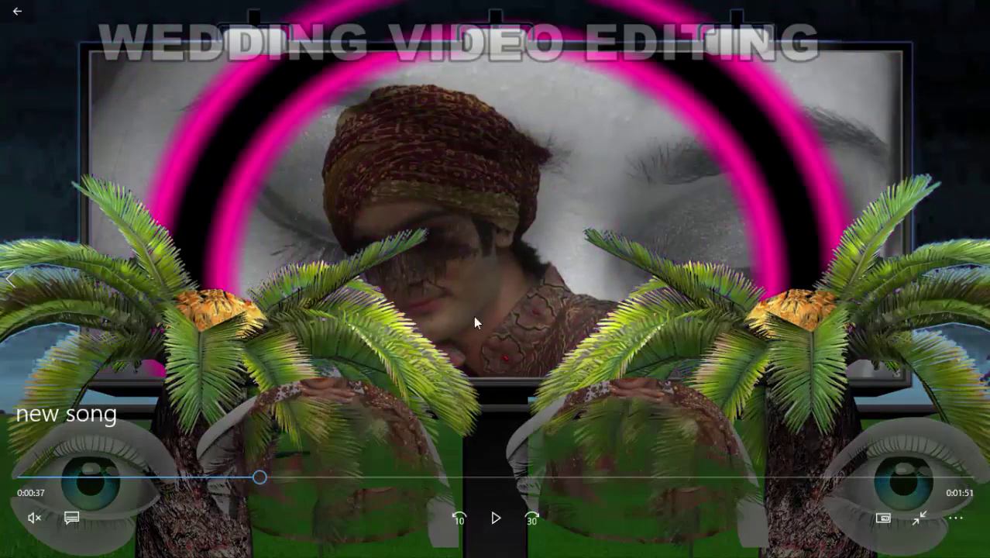
pyautogui.click(245, 478)
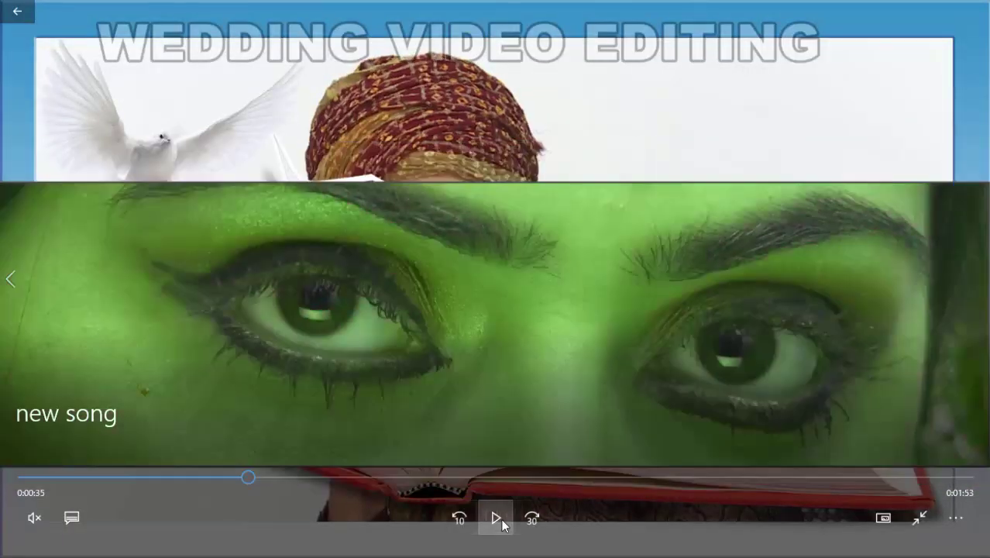
pyautogui.click(499, 521)
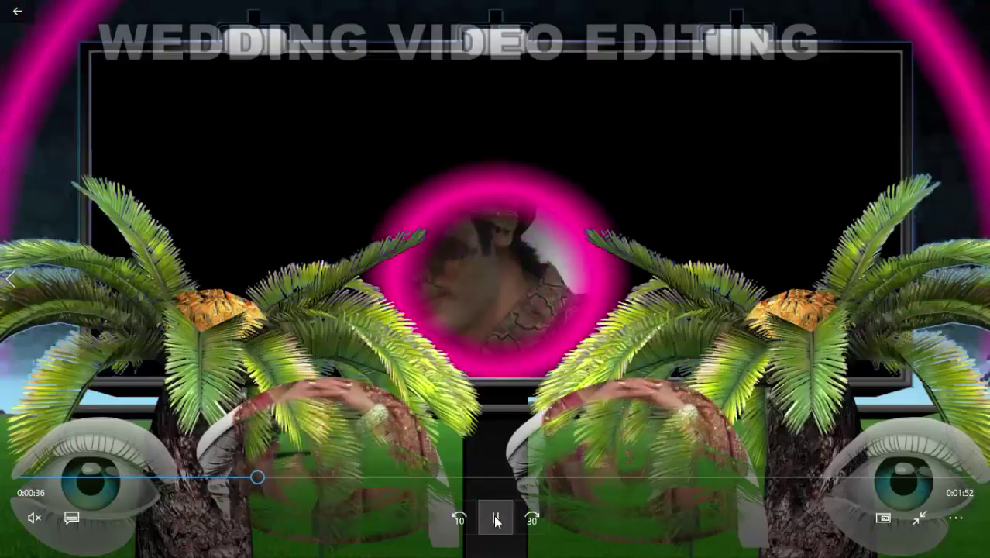
pyautogui.click(497, 521)
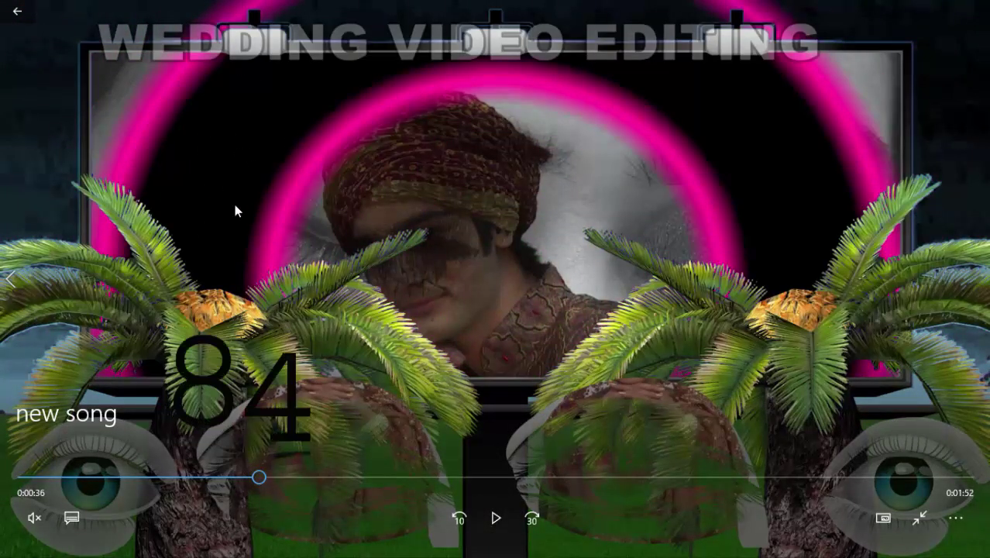
pyautogui.click(496, 521)
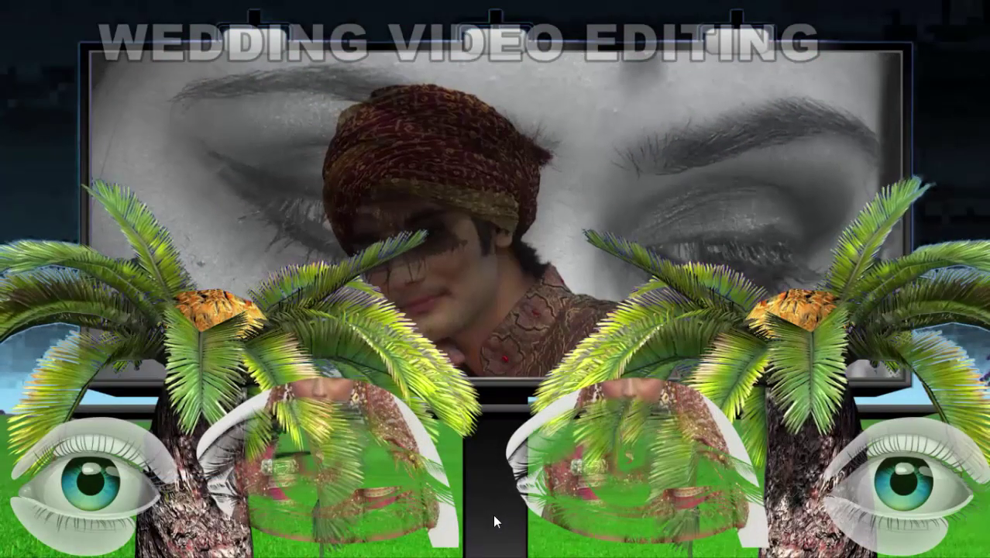